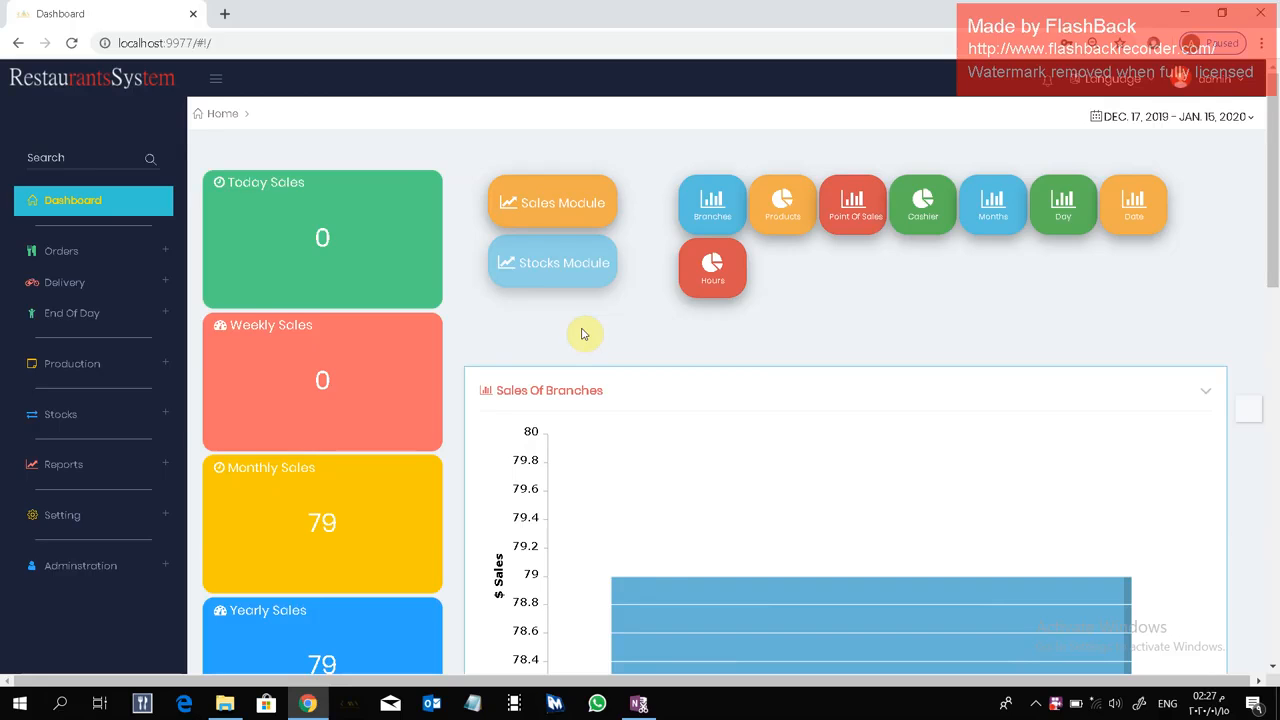
Open the stock module's Items Transfer Request list and start a new item transfer request.
click(141, 426)
scroll(137, 423, down, 1)
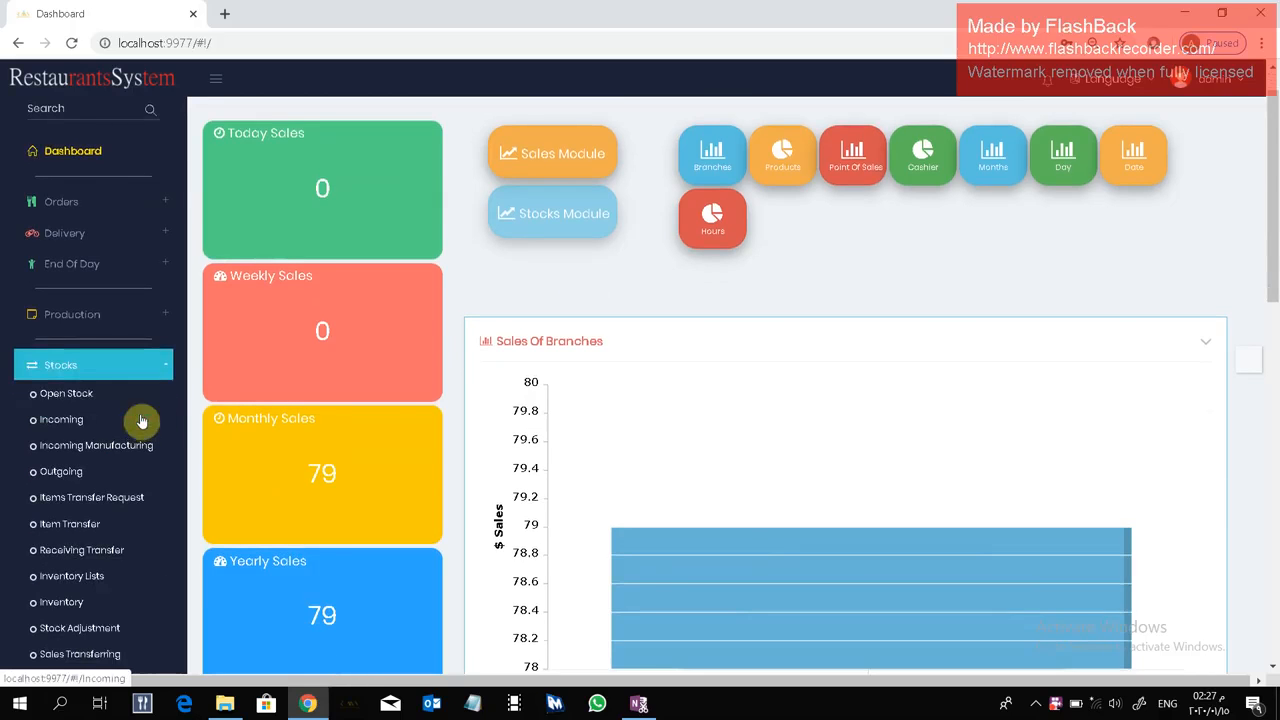
scroll(150, 410, down, 2)
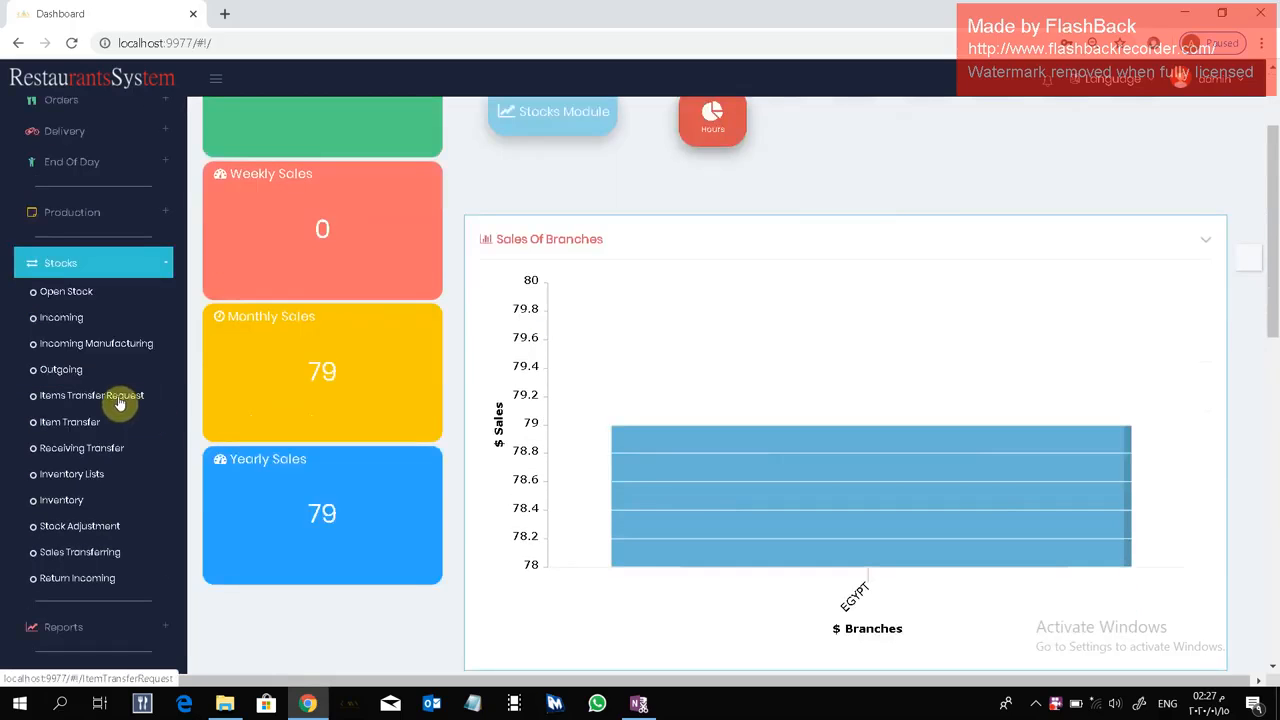
click(119, 403)
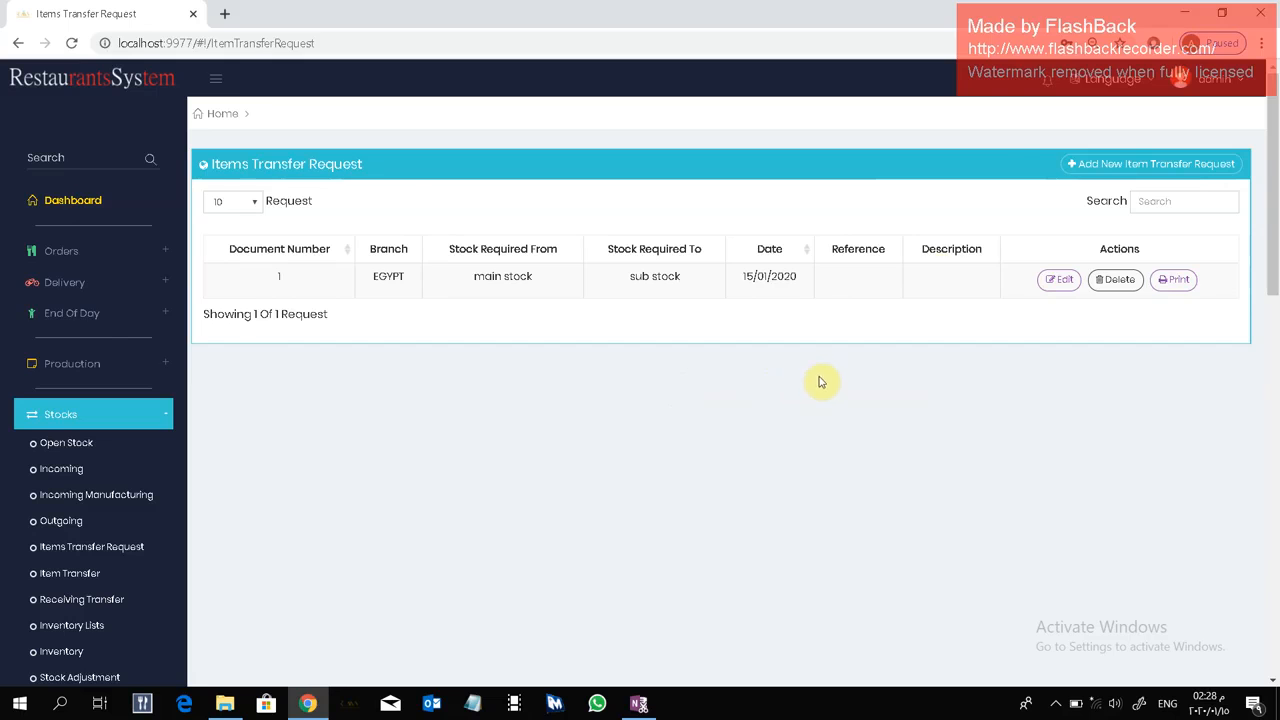
click(1114, 162)
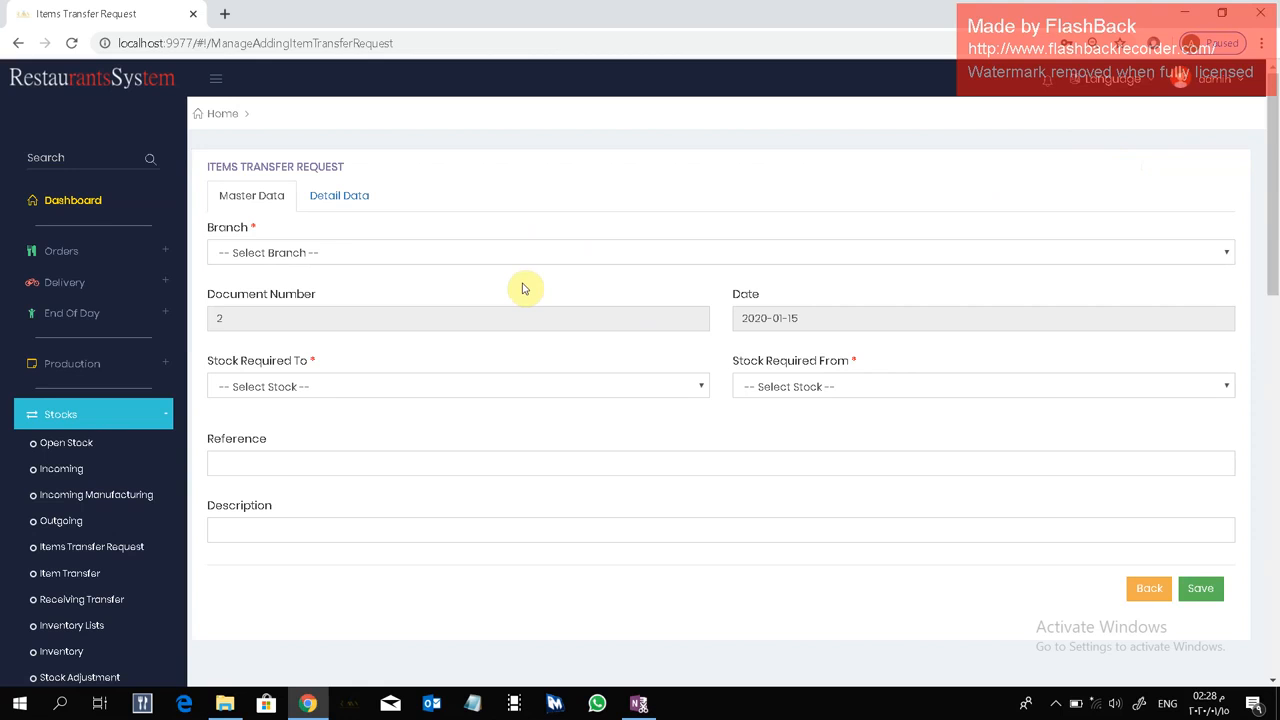
Fill in the request's master data with branch EGYPT, stock required to sub stock and stock required from main stock.
click(483, 254)
click(481, 289)
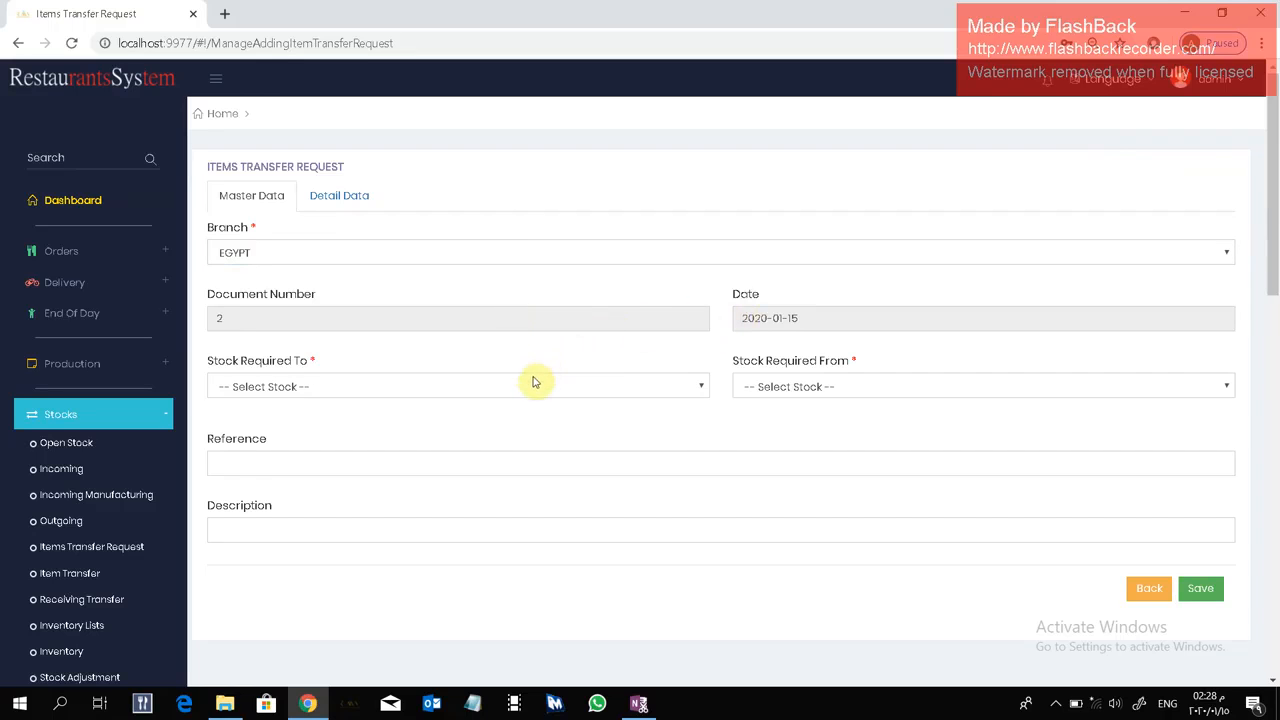
click(496, 385)
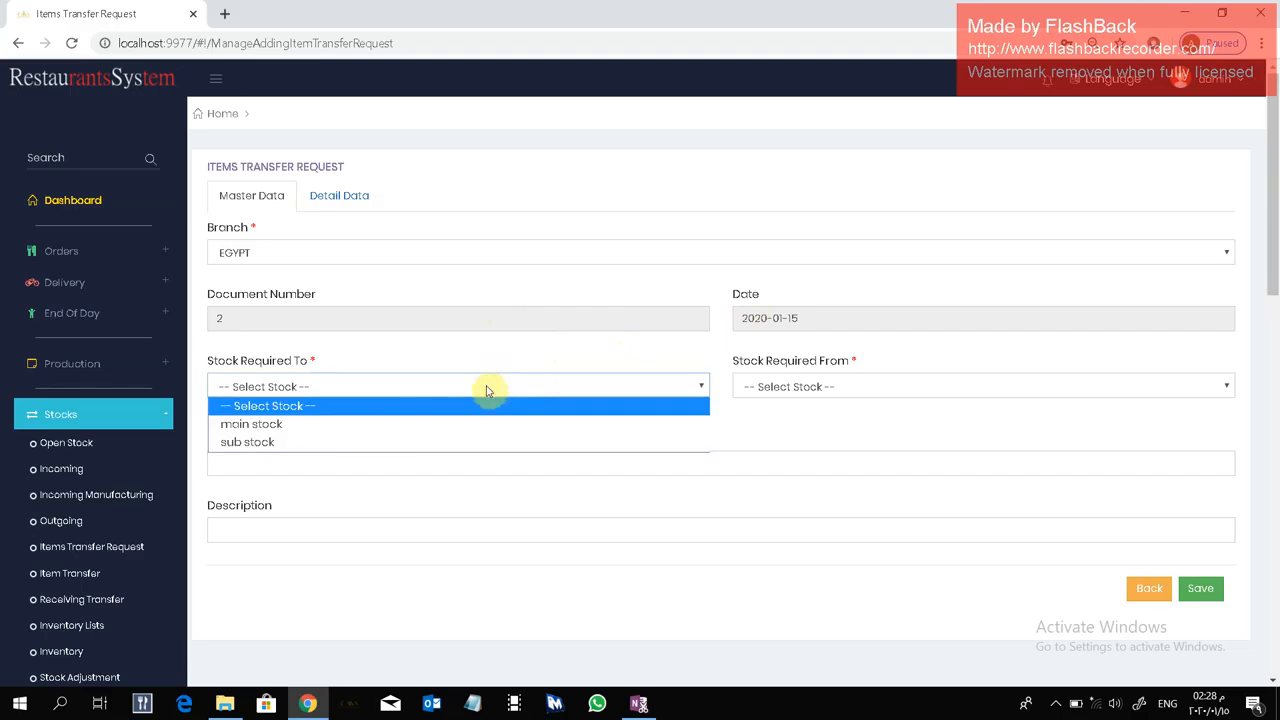
click(389, 441)
click(760, 387)
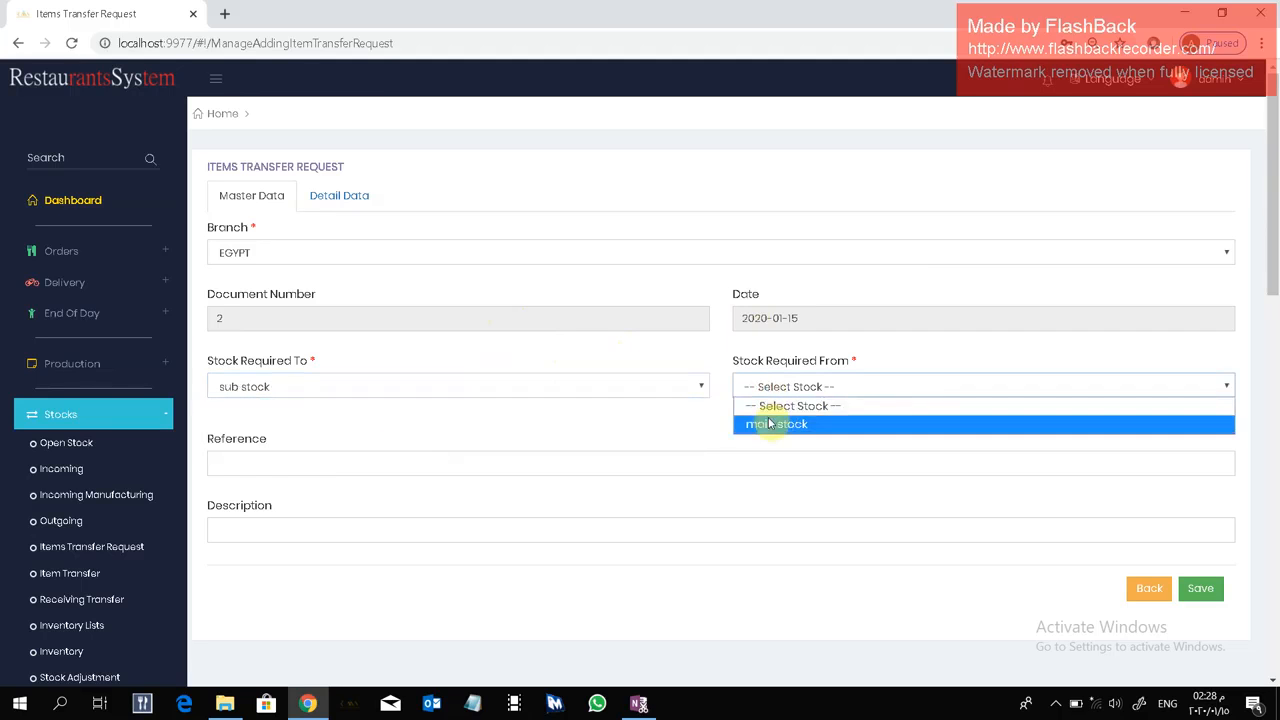
click(770, 424)
click(454, 465)
click(452, 428)
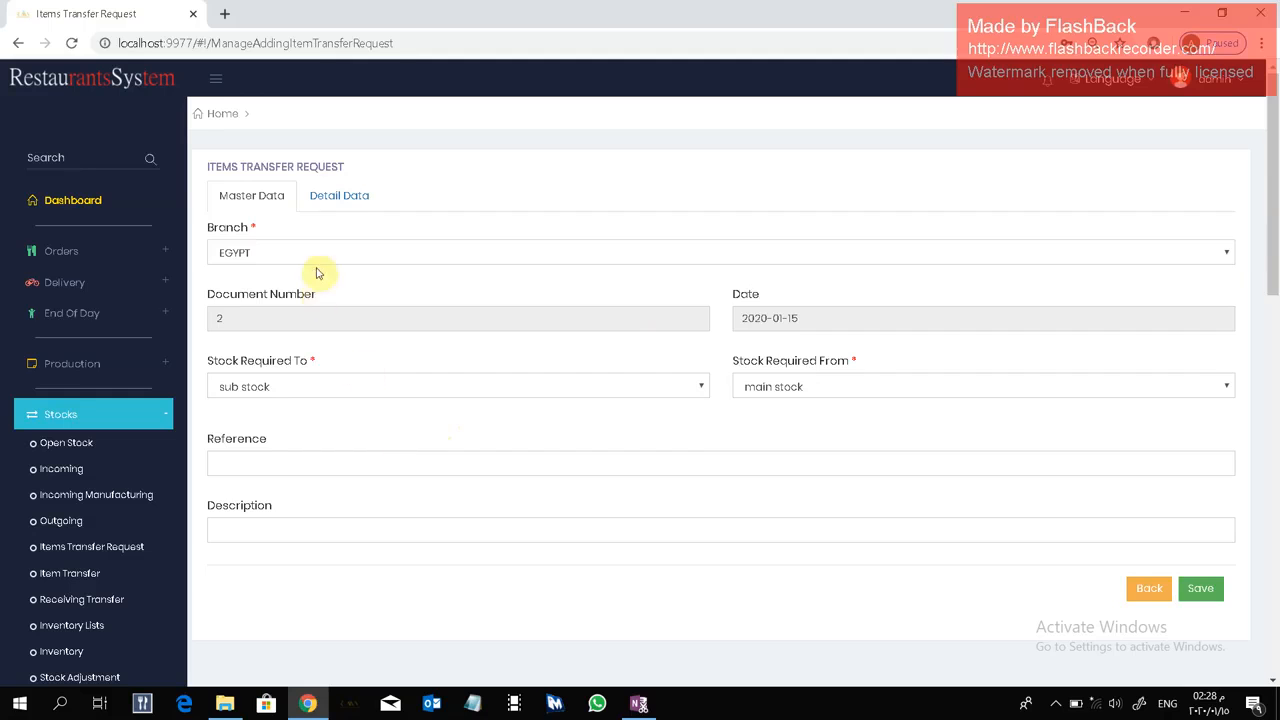
Add a request detail line for Carrots with unit Kilo and quantity 10, and save the request.
click(339, 205)
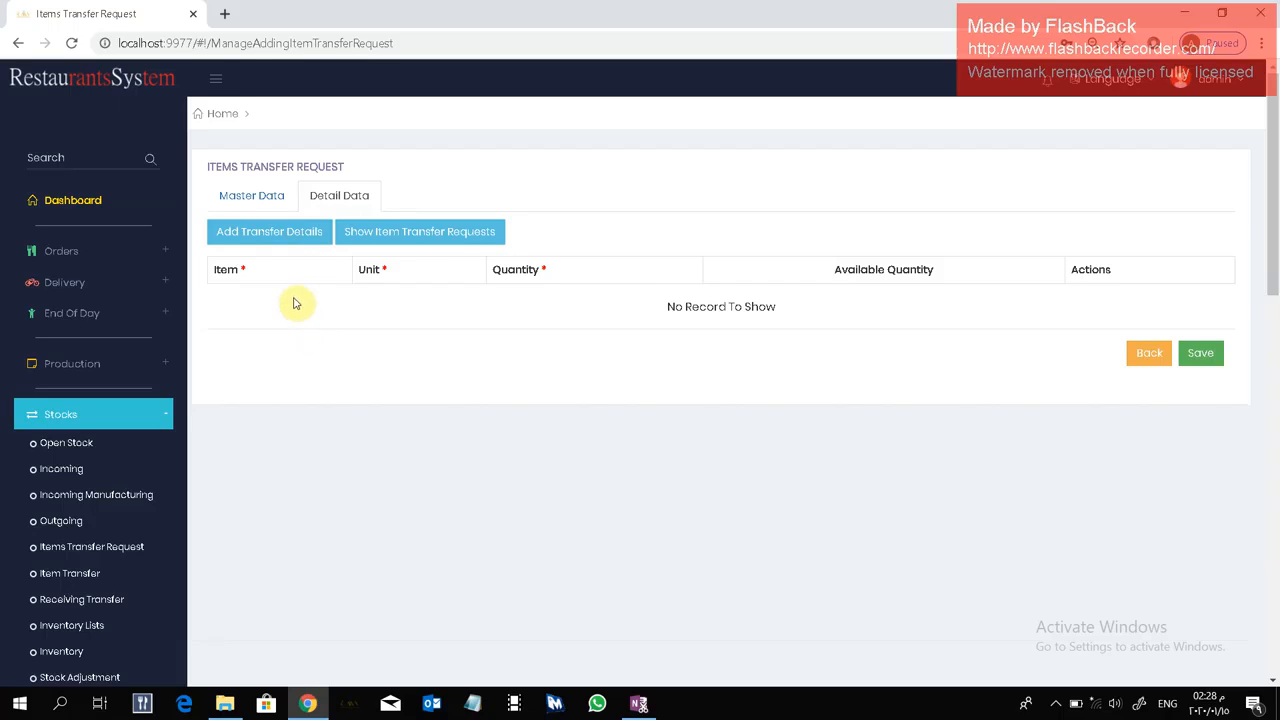
click(291, 242)
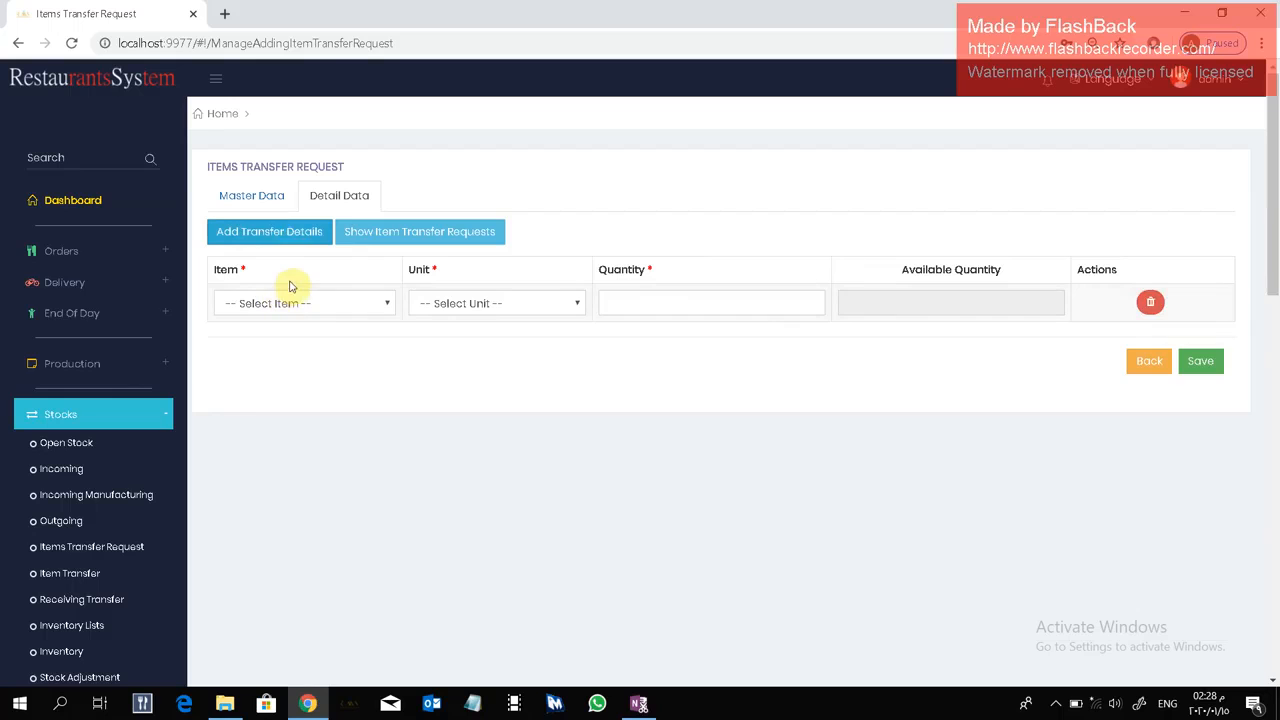
click(322, 306)
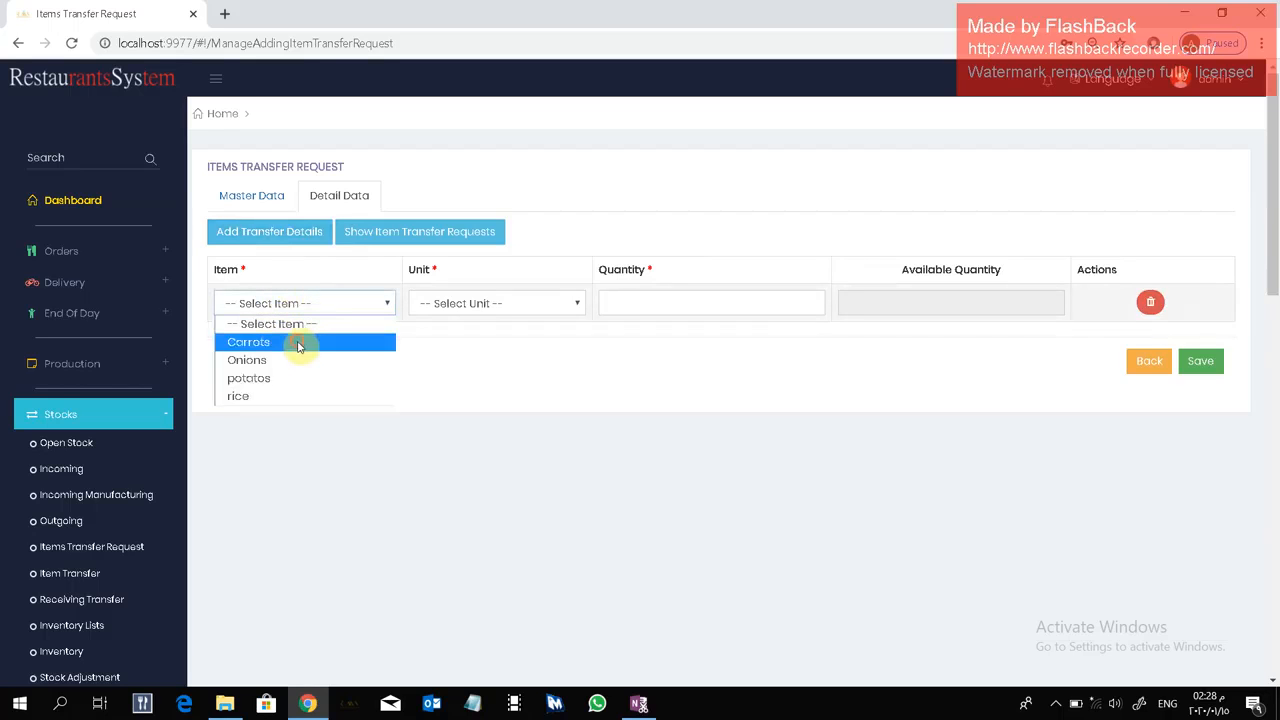
click(299, 344)
click(451, 308)
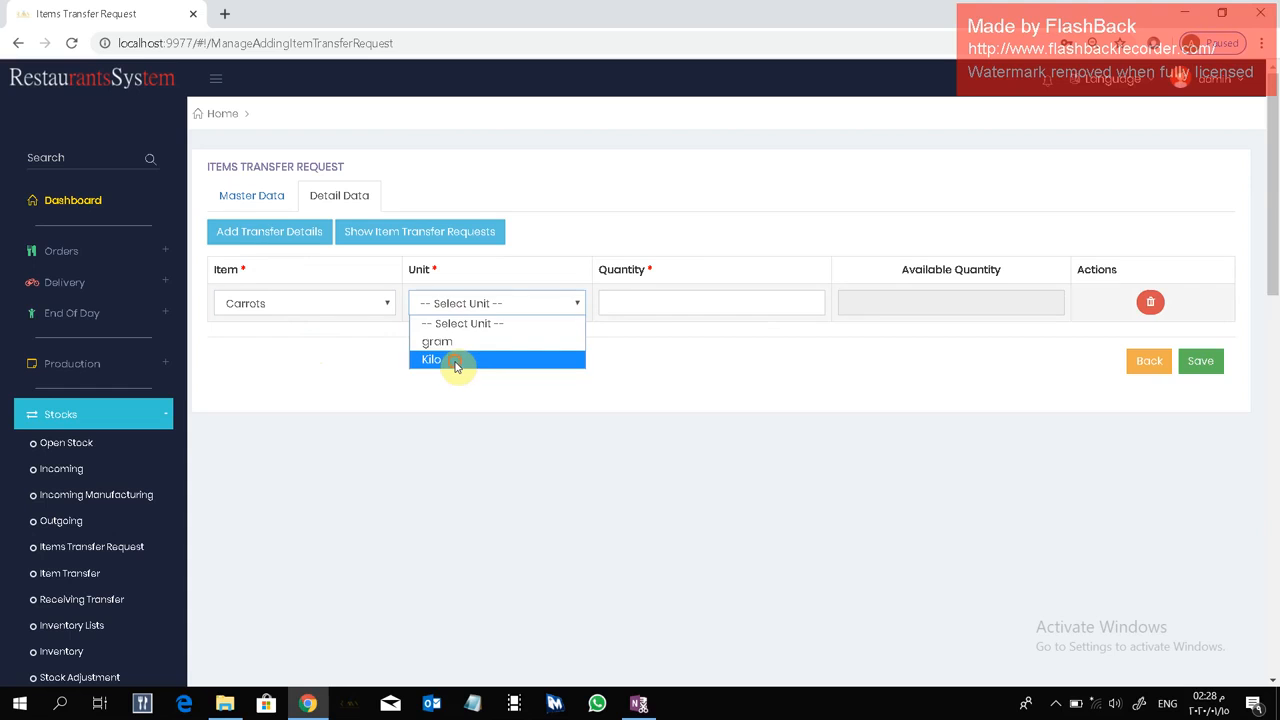
click(455, 362)
click(606, 302)
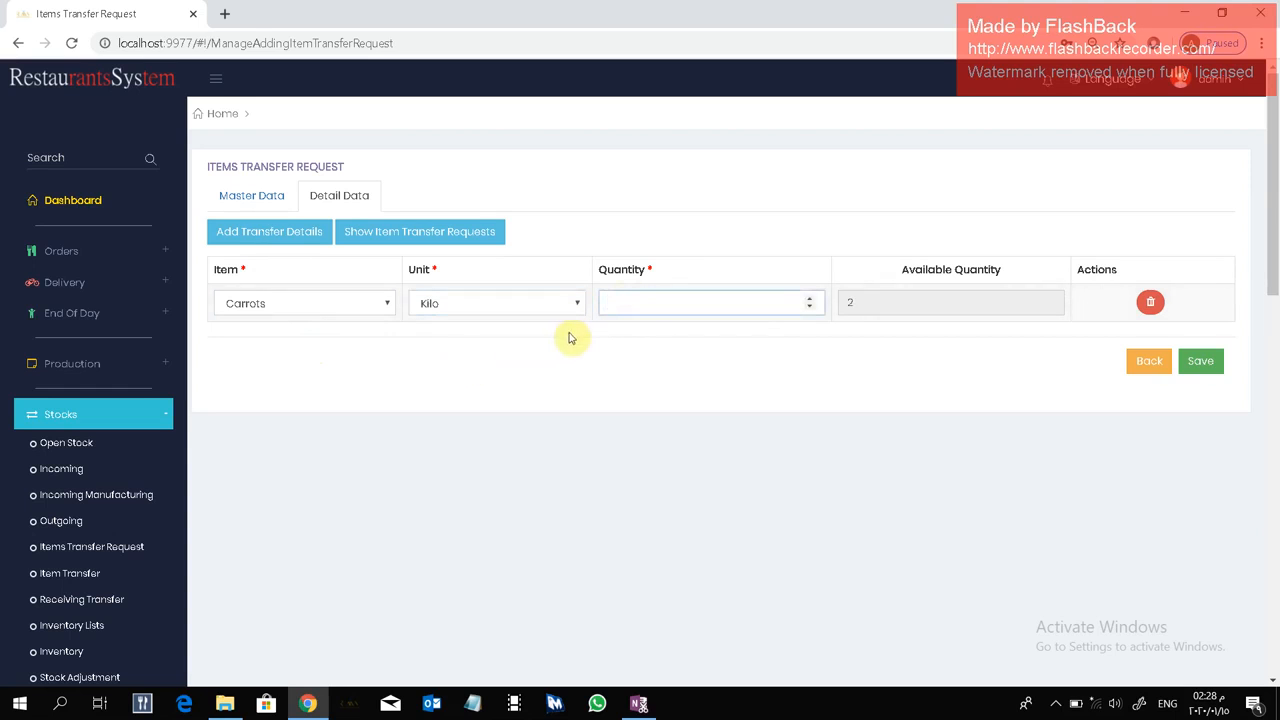
text(10)
click(685, 332)
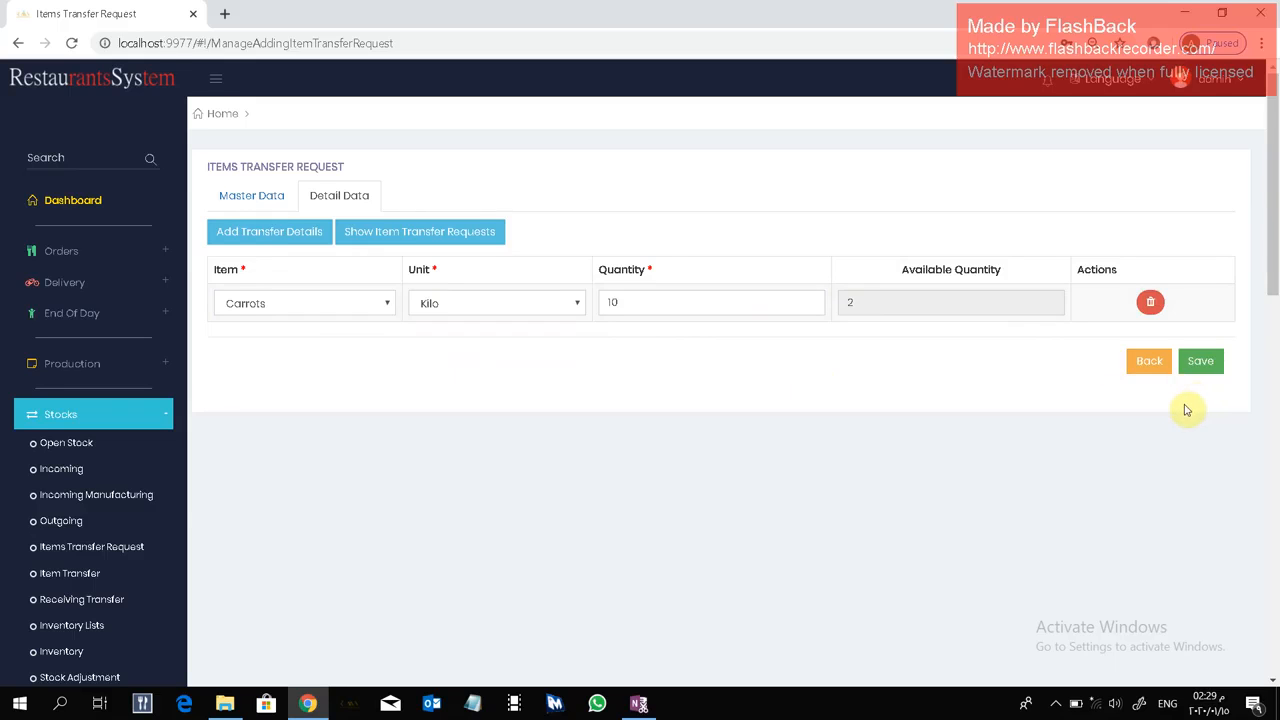
click(1206, 366)
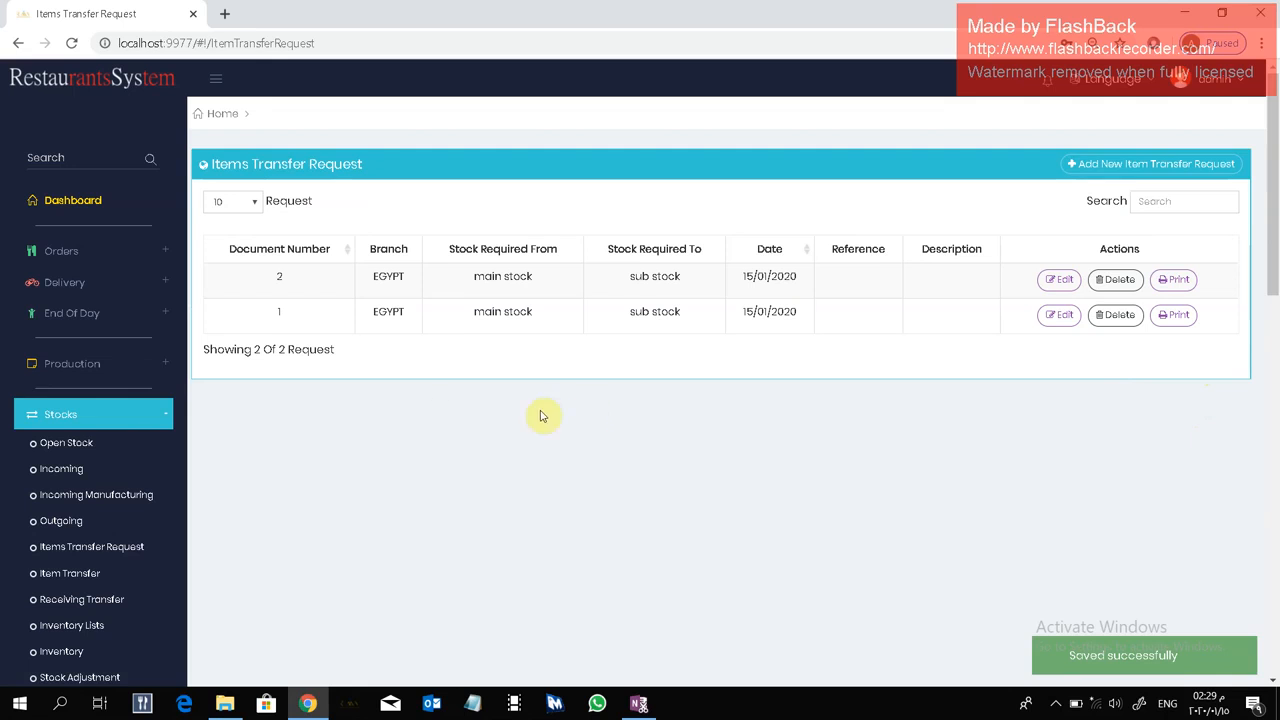
Open the stock module's Item Transfer list and start a new transfer.
scroll(400, 420, down, 1)
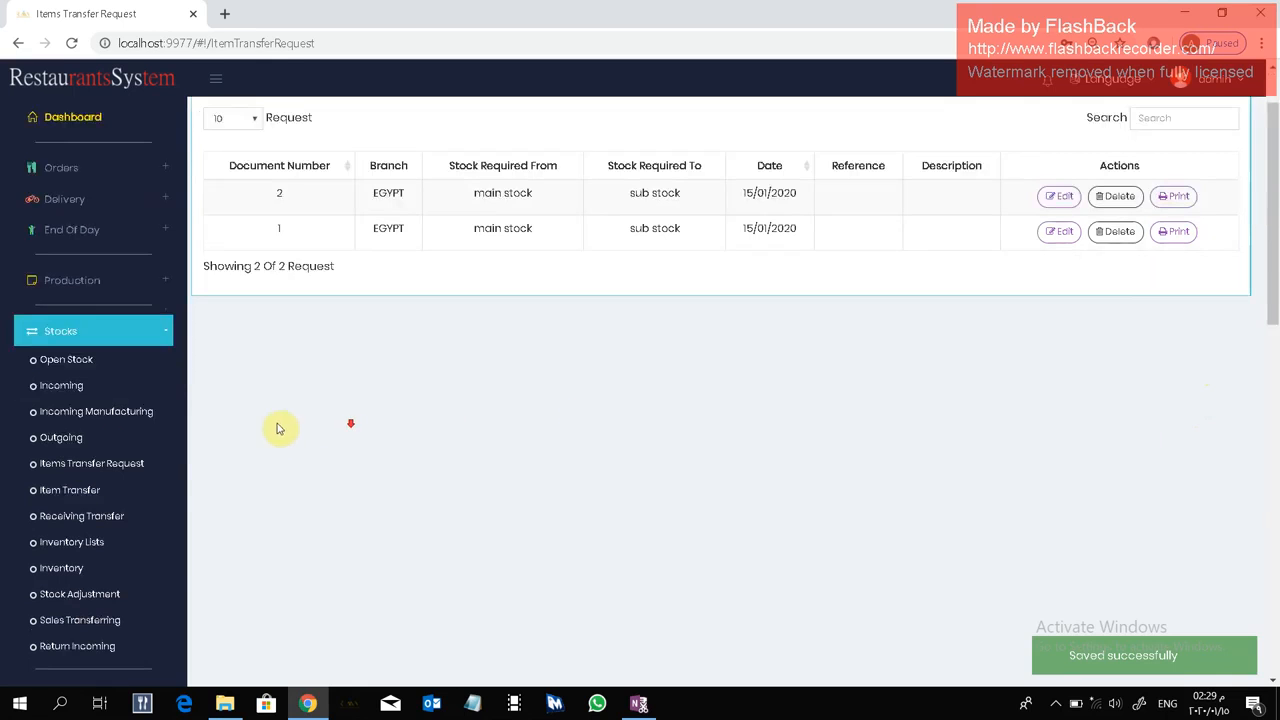
click(91, 491)
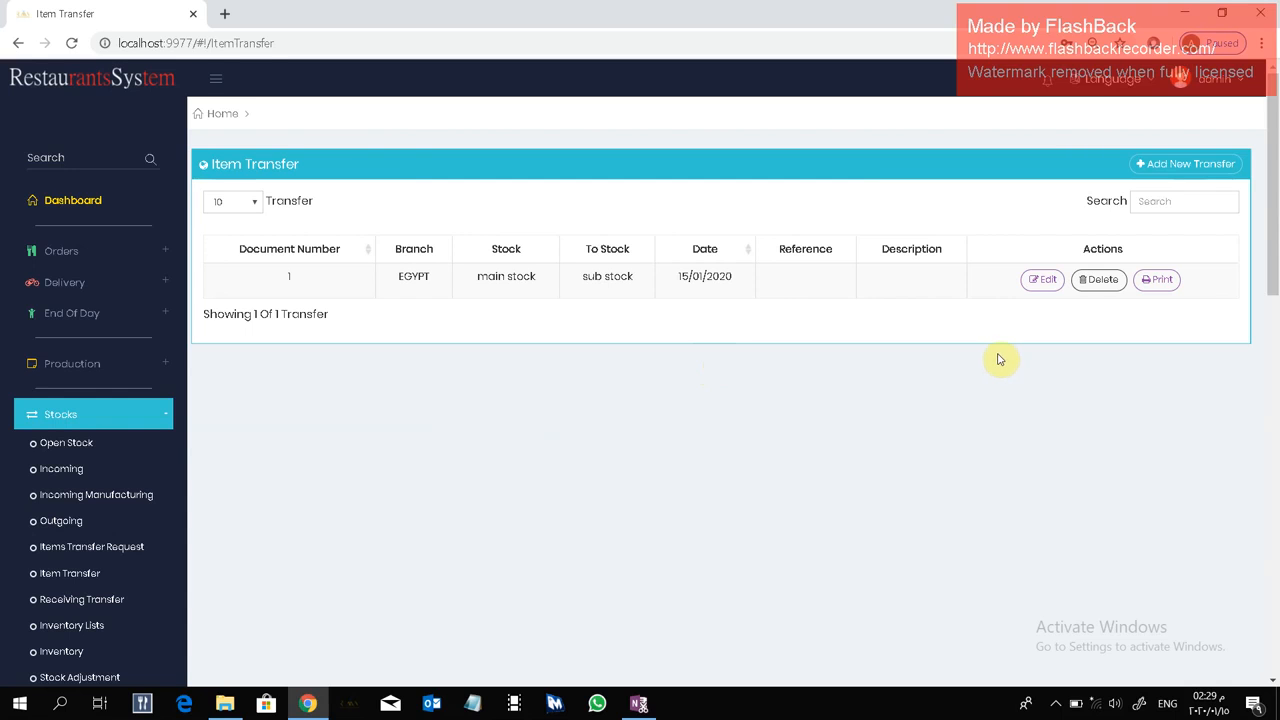
click(1188, 166)
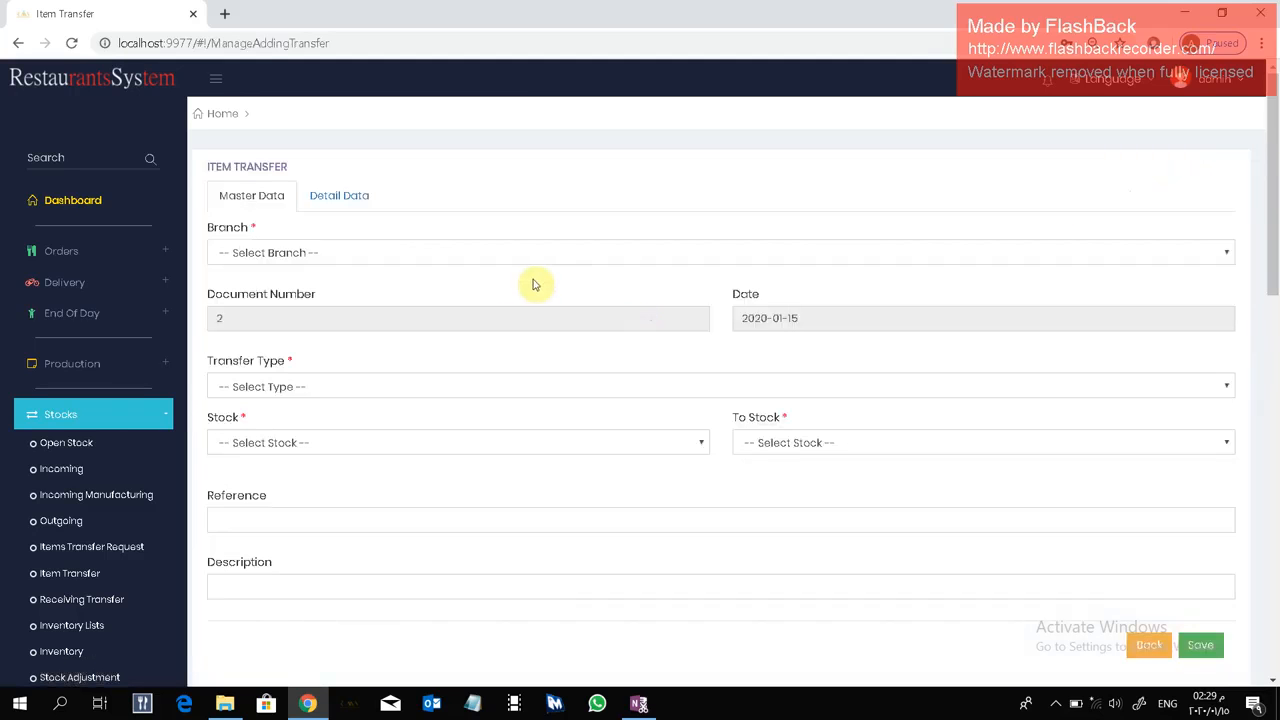
Fill in the transfer's master data with branch EGYPT, type Transfer 1, source main stock and destination sub stock.
click(440, 260)
click(437, 290)
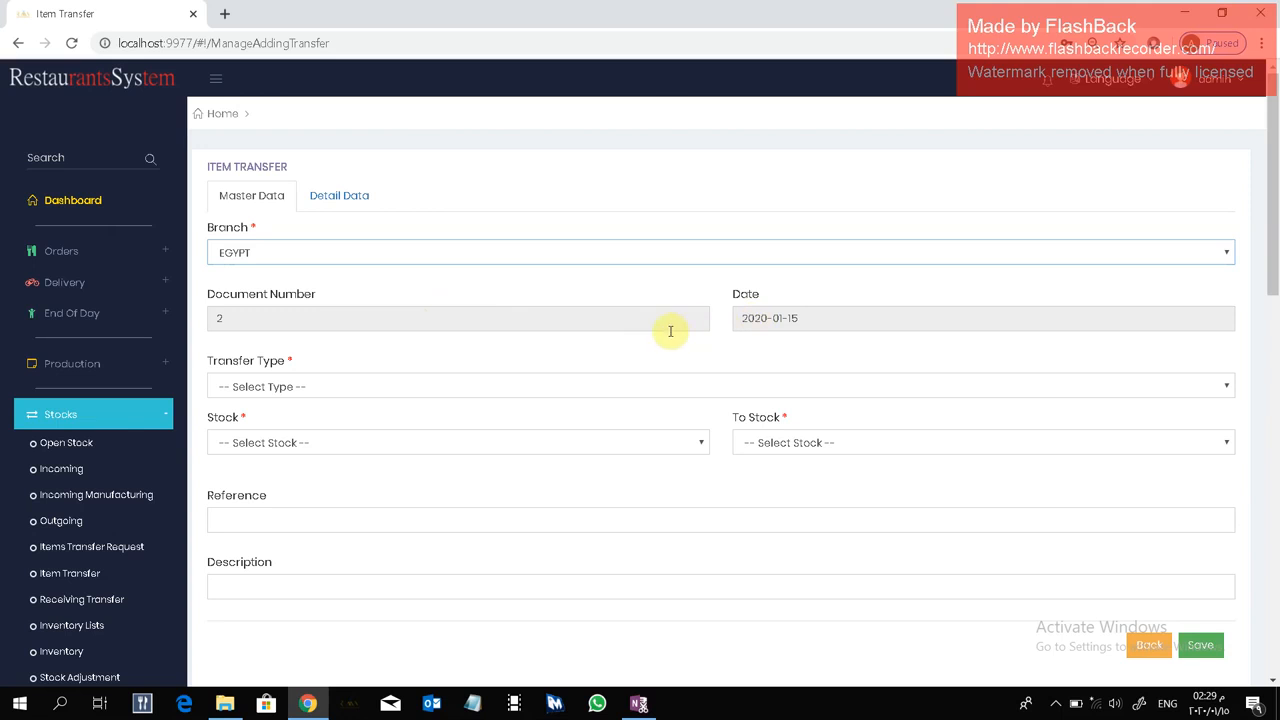
click(349, 387)
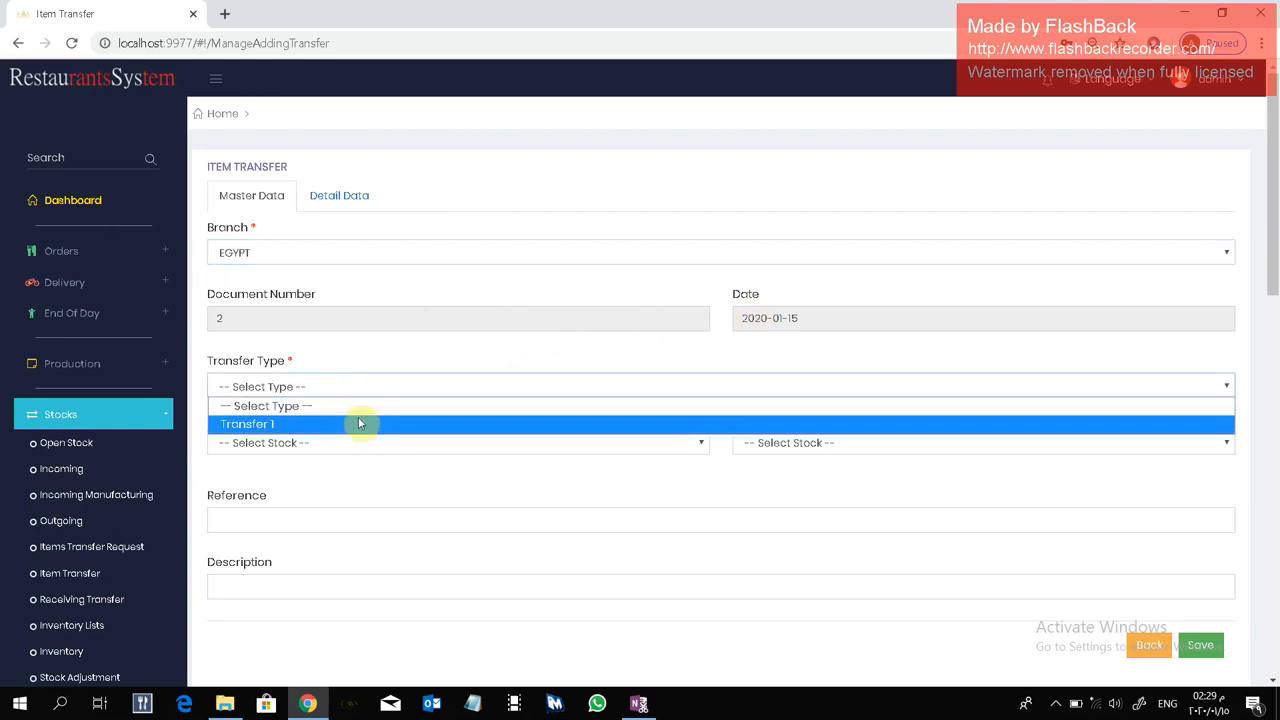
click(356, 426)
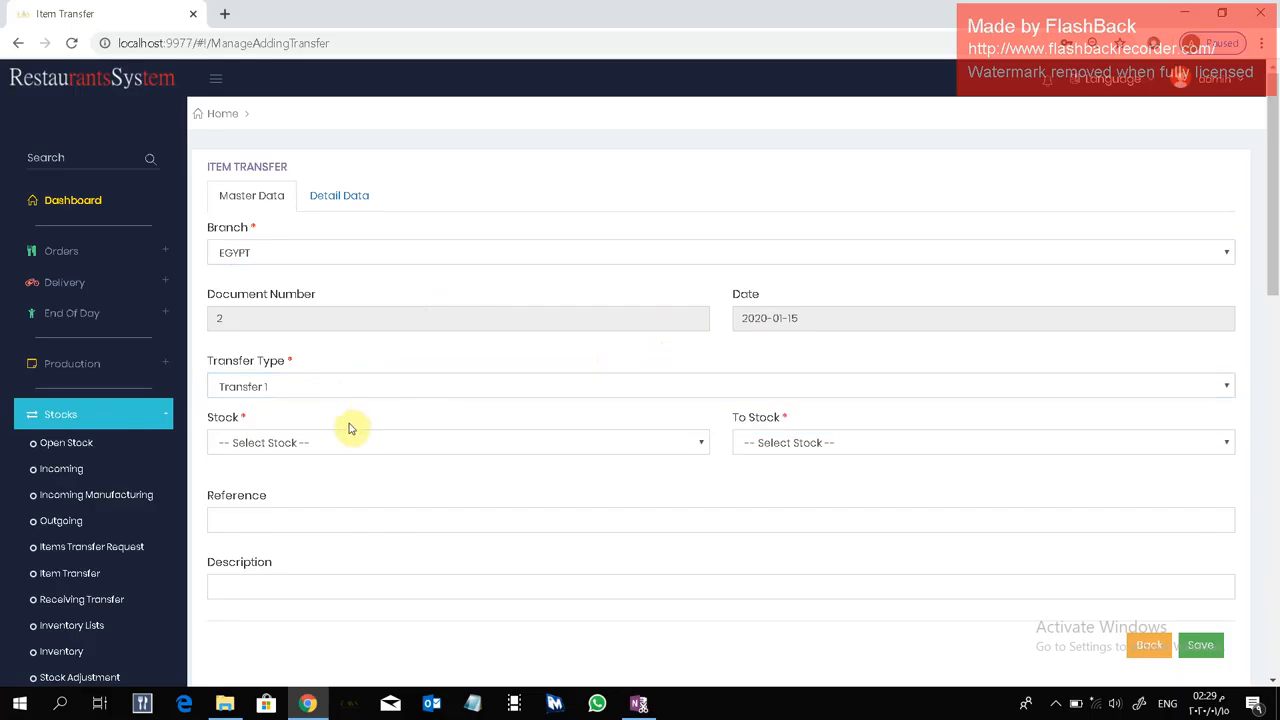
click(357, 442)
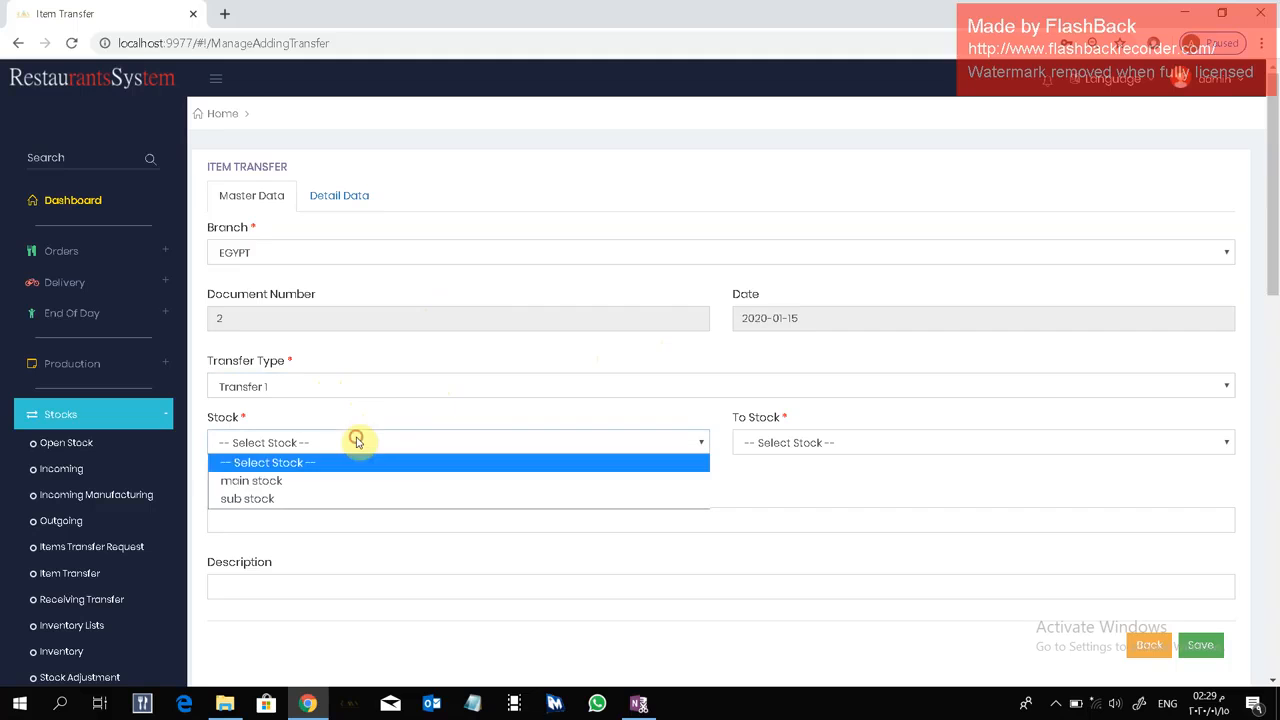
click(349, 477)
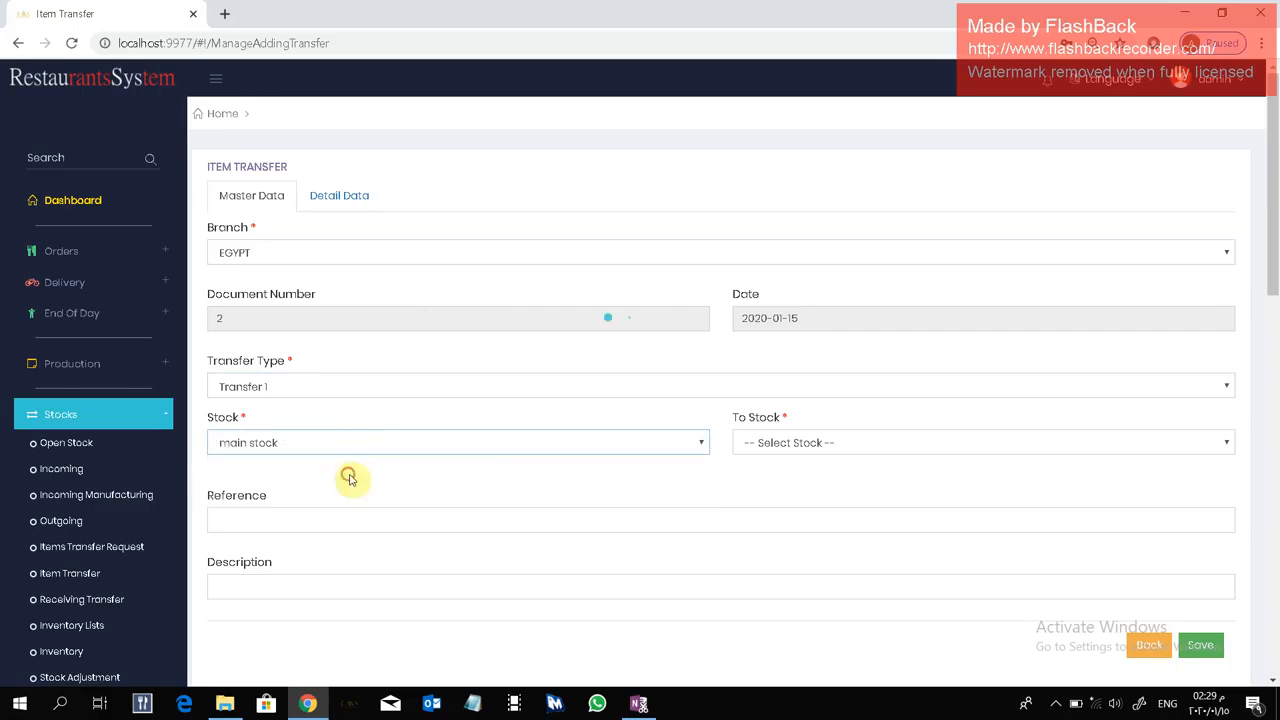
click(812, 440)
click(806, 478)
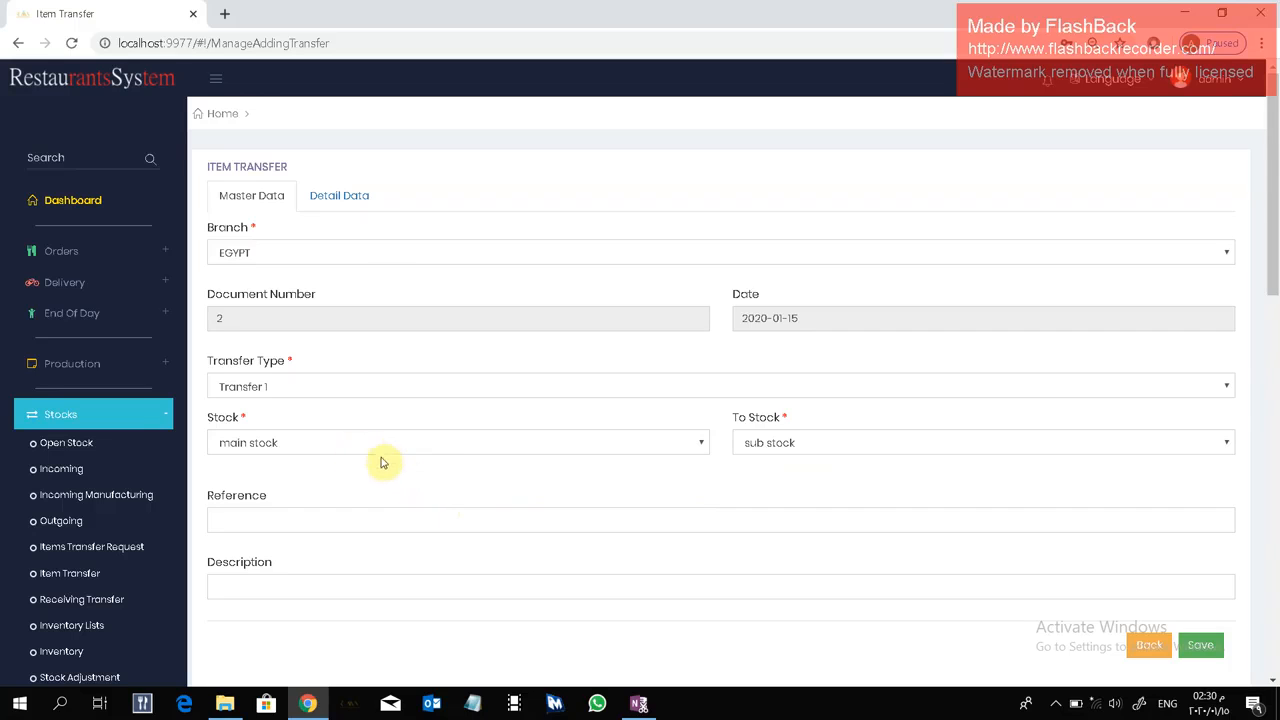
Load the sub stock item transfer request dated 15/01/2020 into the transfer's detail data.
click(349, 203)
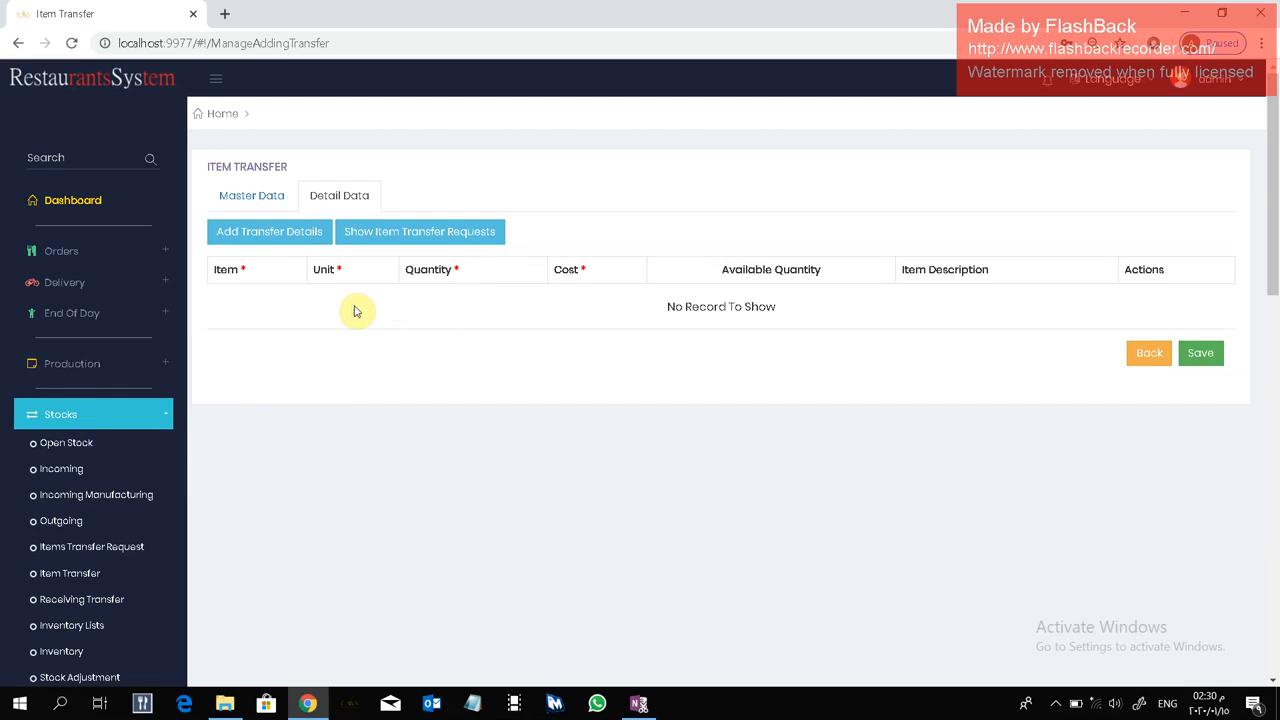
click(391, 230)
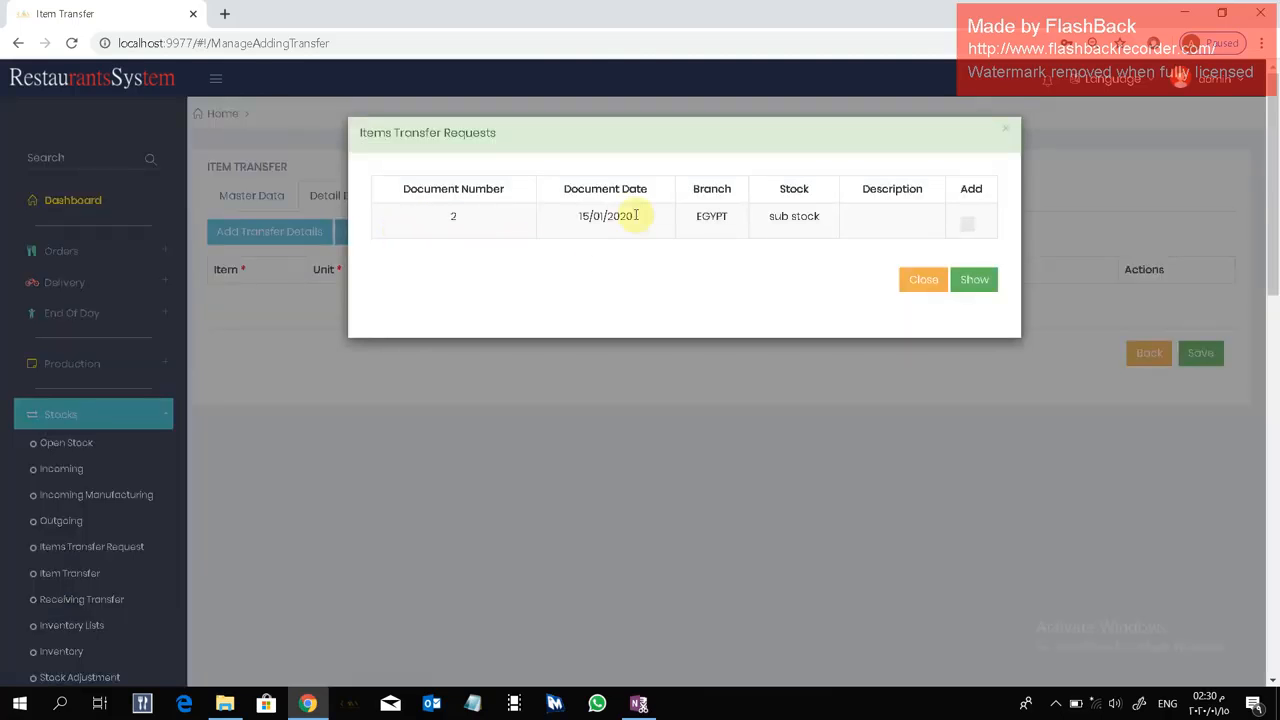
click(969, 231)
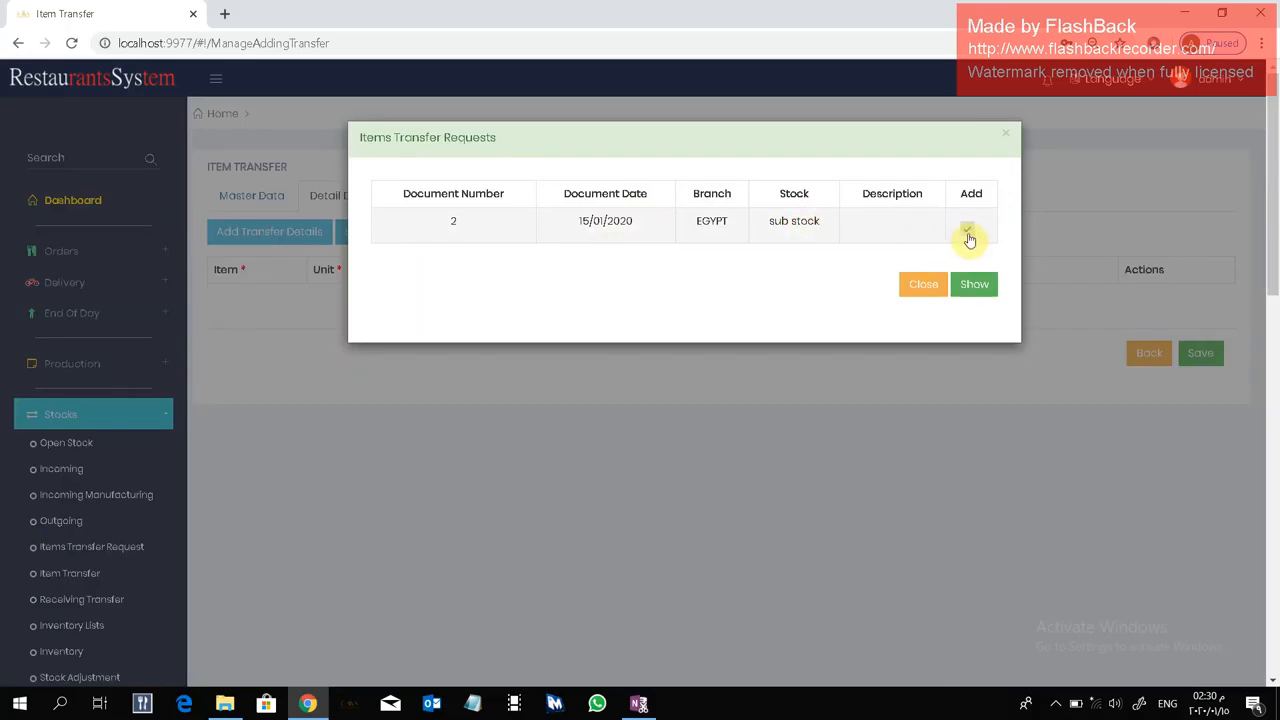
click(976, 285)
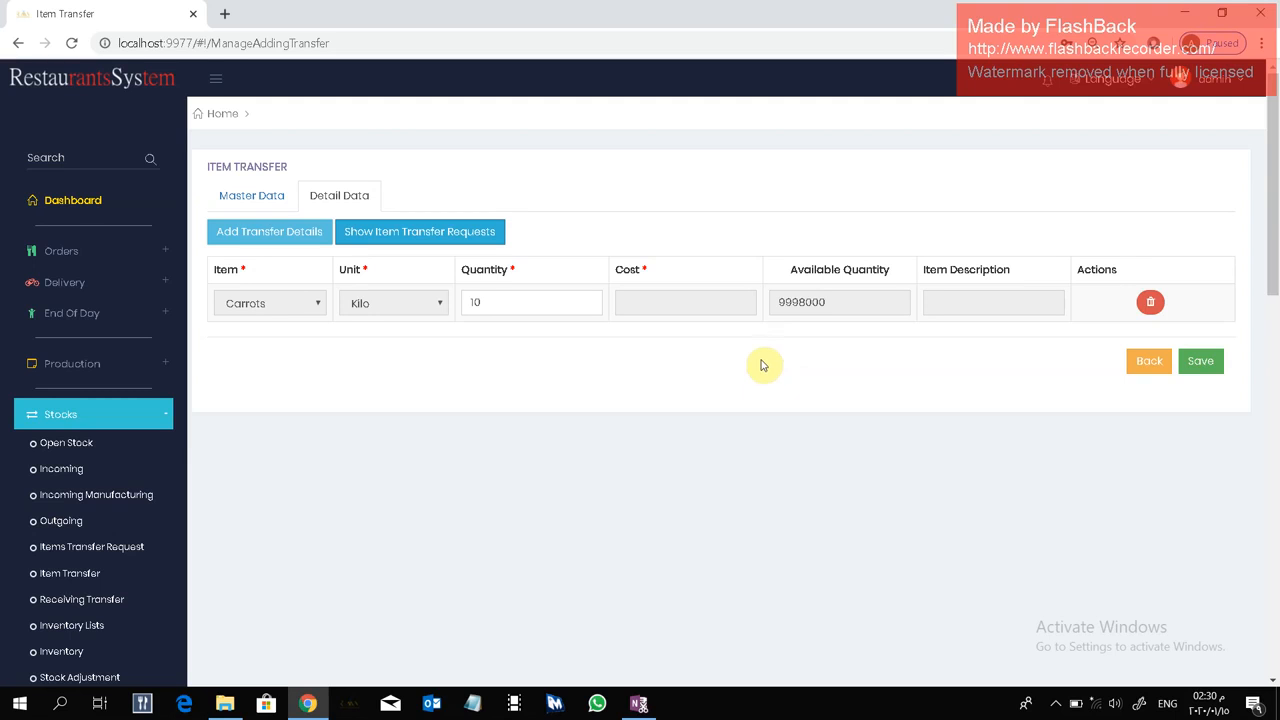
Add another transfer detail line for Onions with unit Kilo and quantity 10, and save the transfer.
click(295, 240)
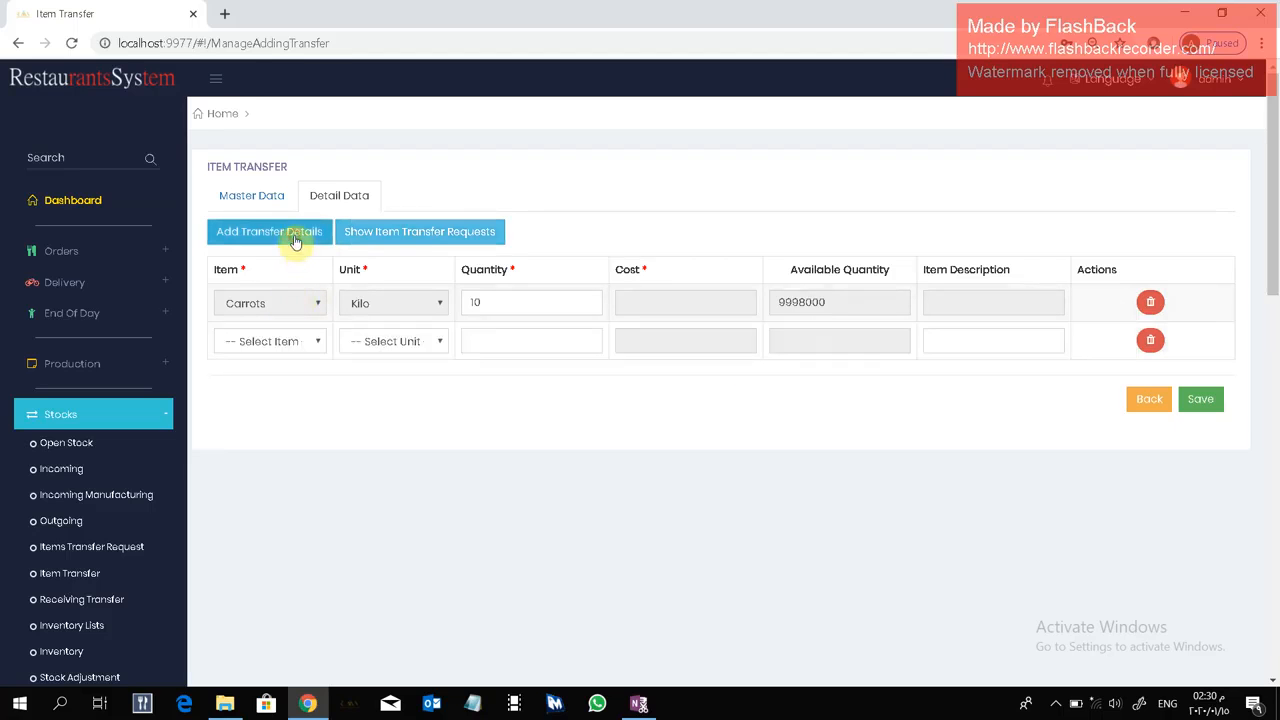
click(286, 341)
click(287, 397)
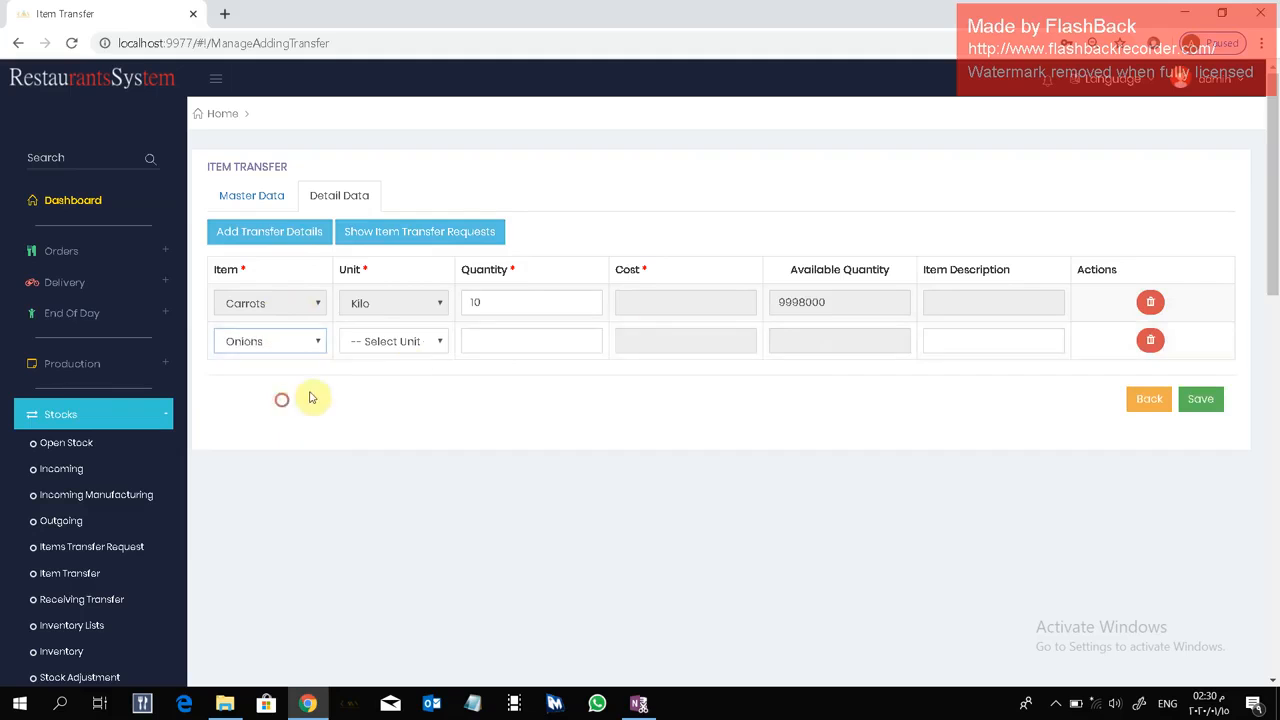
click(414, 347)
click(414, 397)
click(491, 345)
text(10)
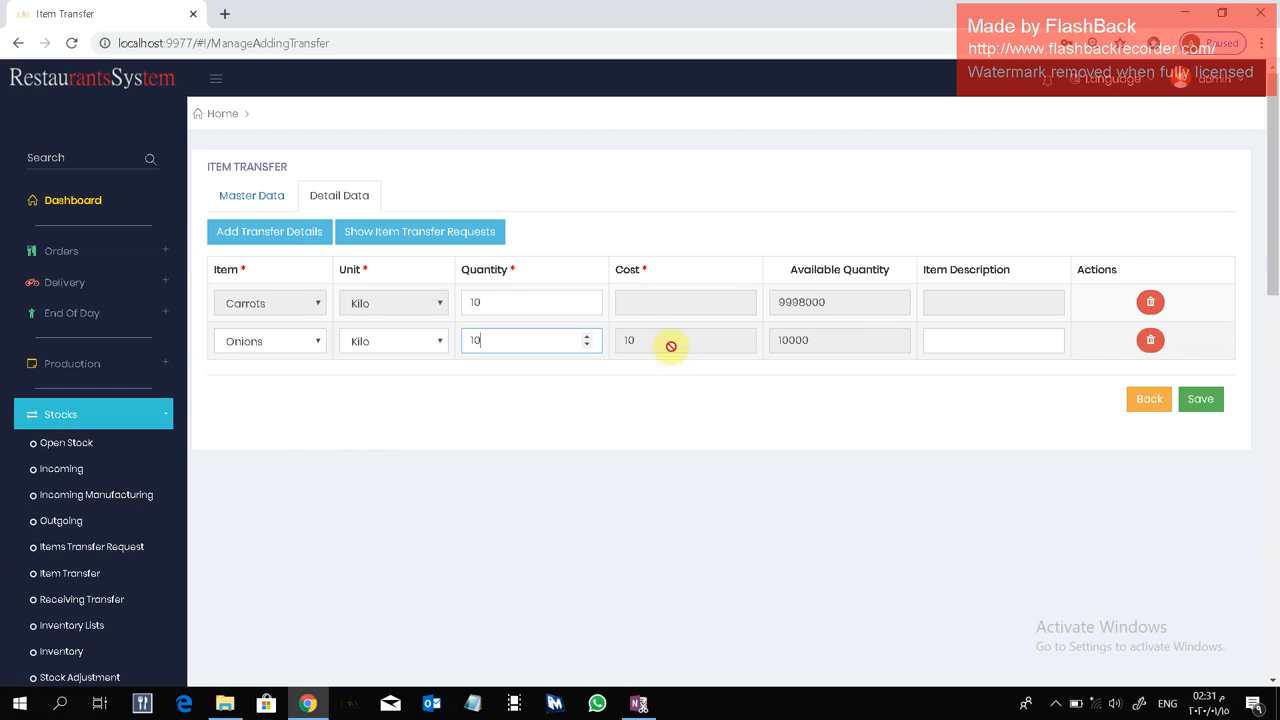
click(819, 387)
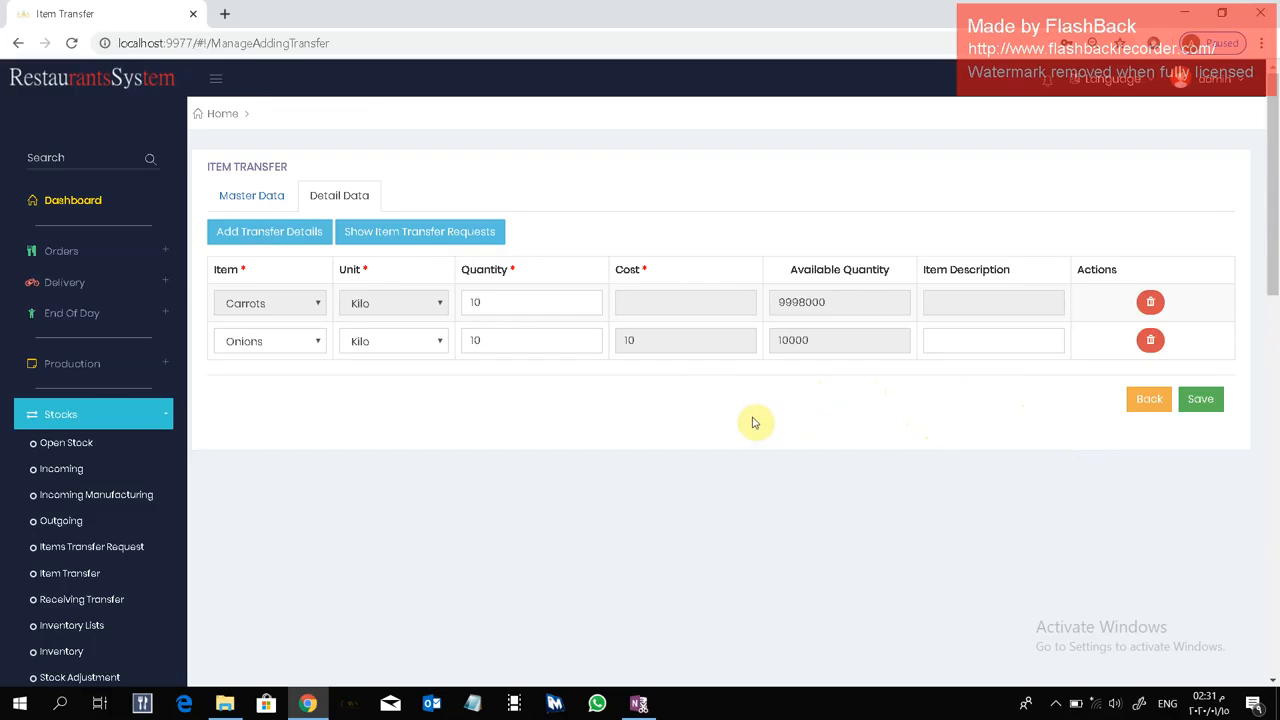
scroll(755, 422, down, 1)
scroll(755, 422, up, 1)
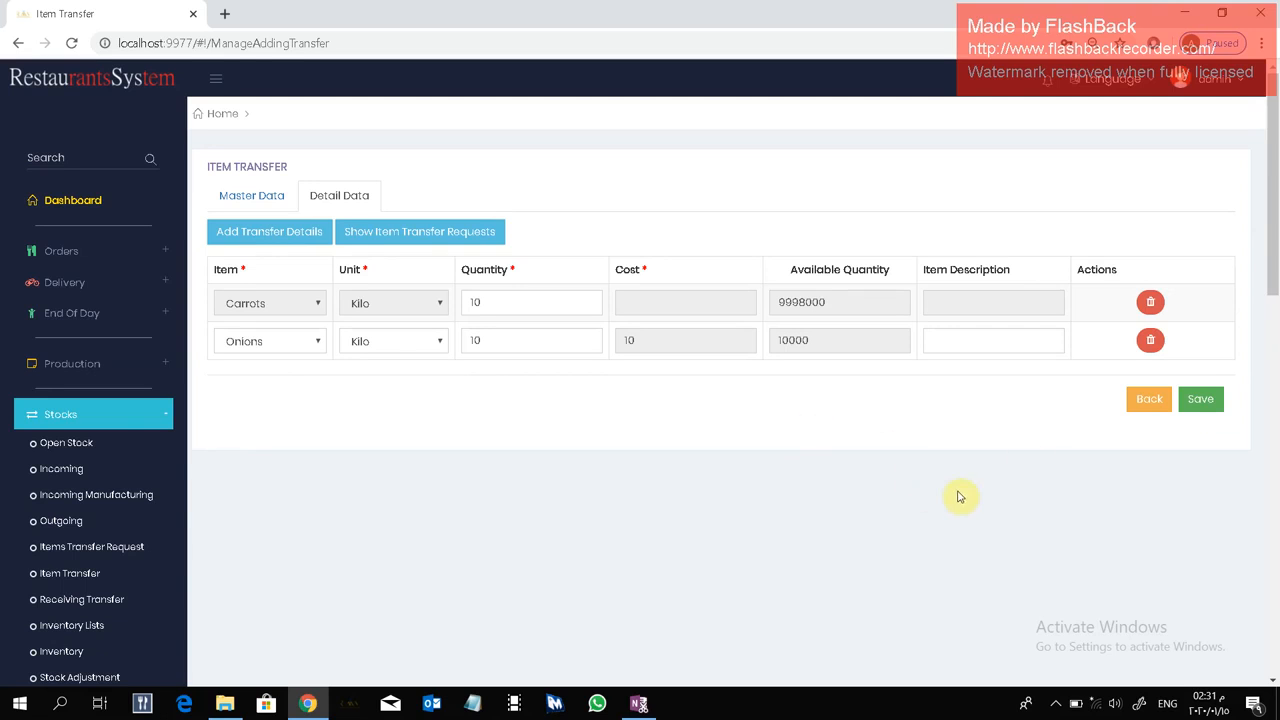
click(1203, 399)
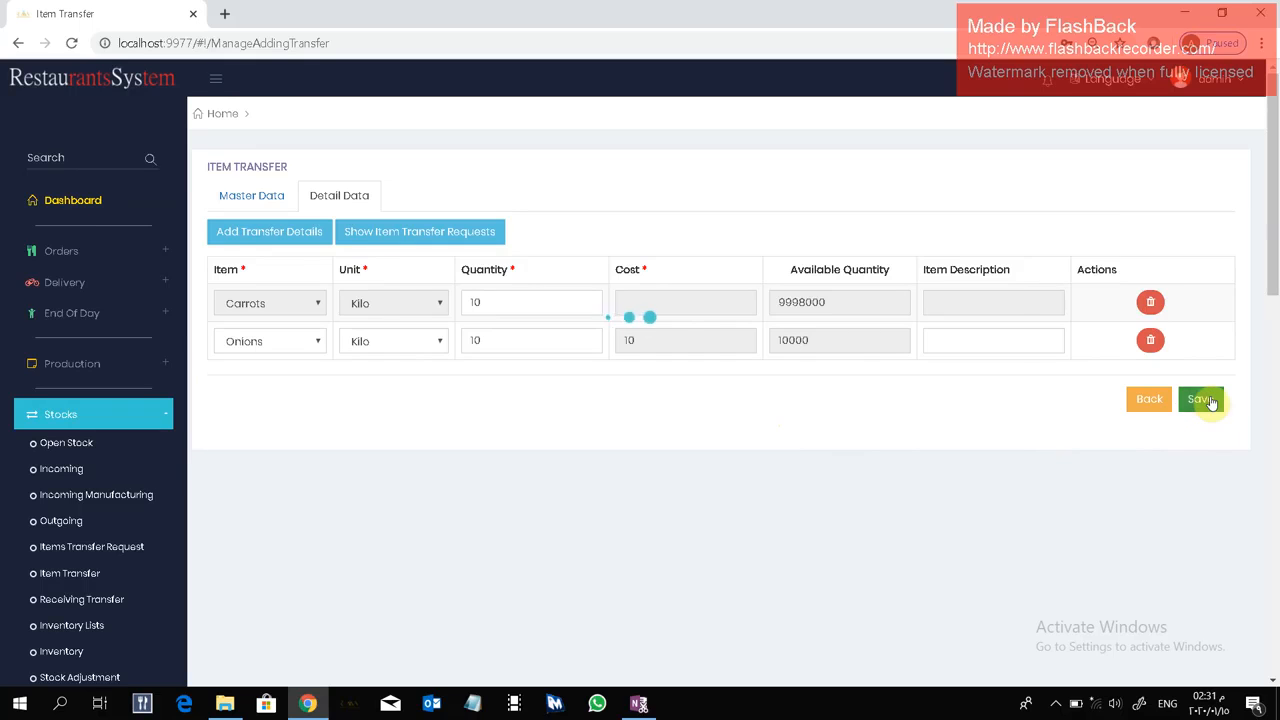